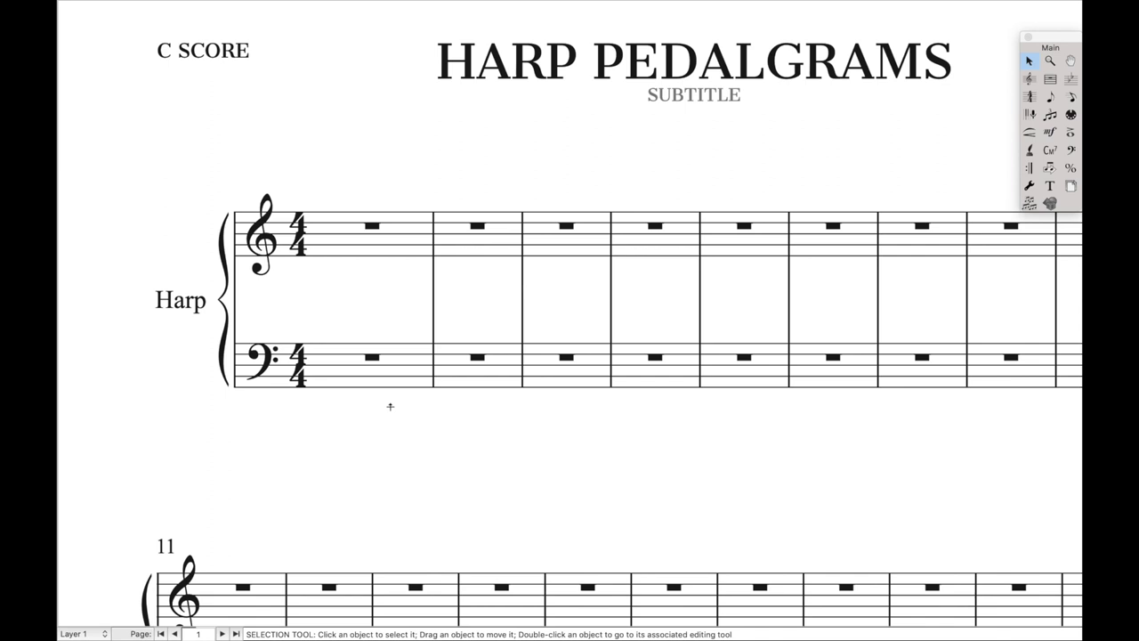
Duplicate the Expressive Text expression category and name the copy Harp.
key(e)
double_click(317, 356)
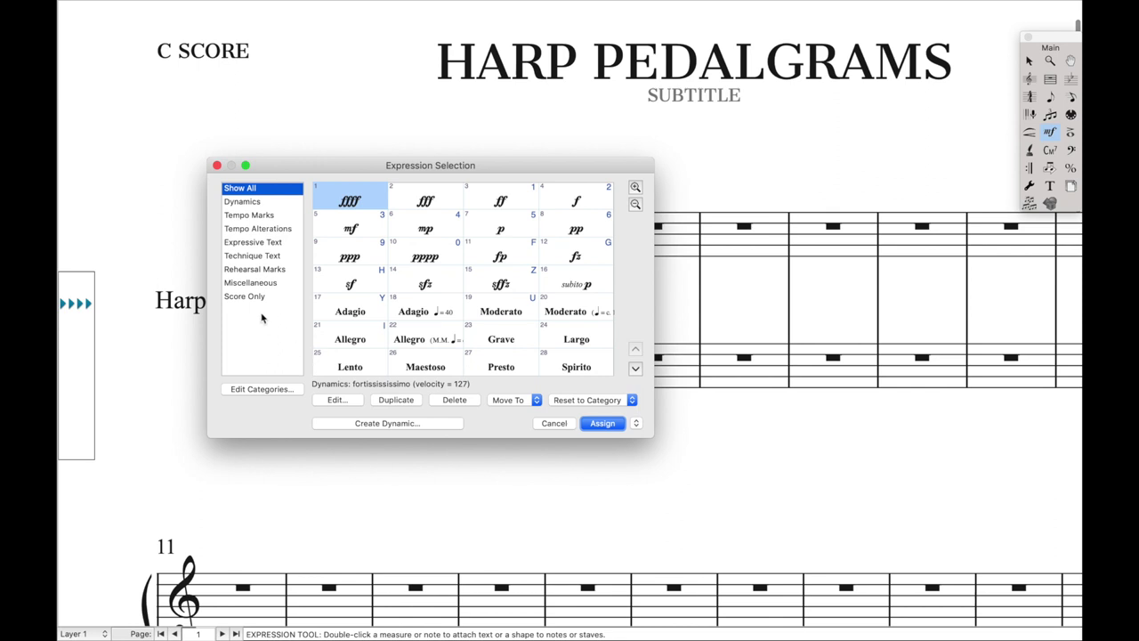
click(259, 389)
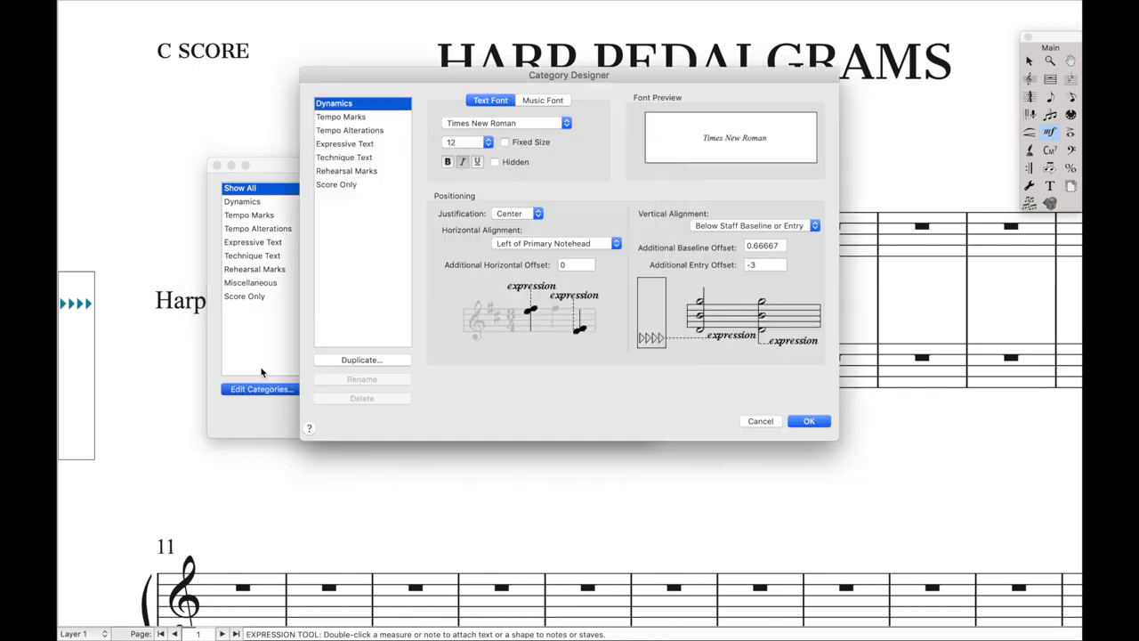
click(346, 146)
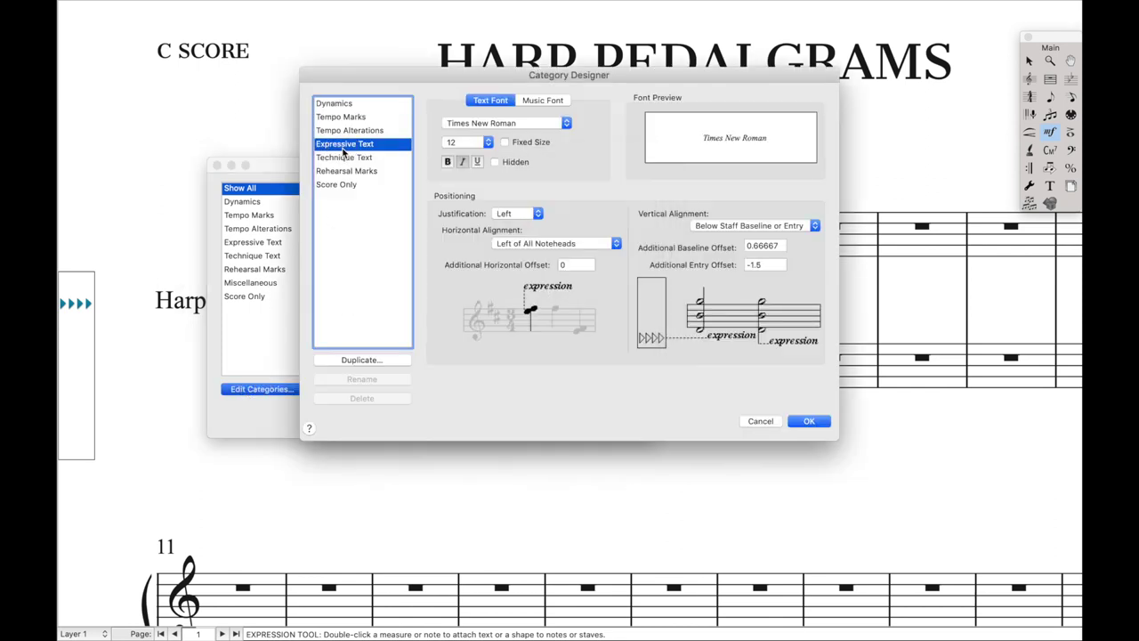
click(369, 360)
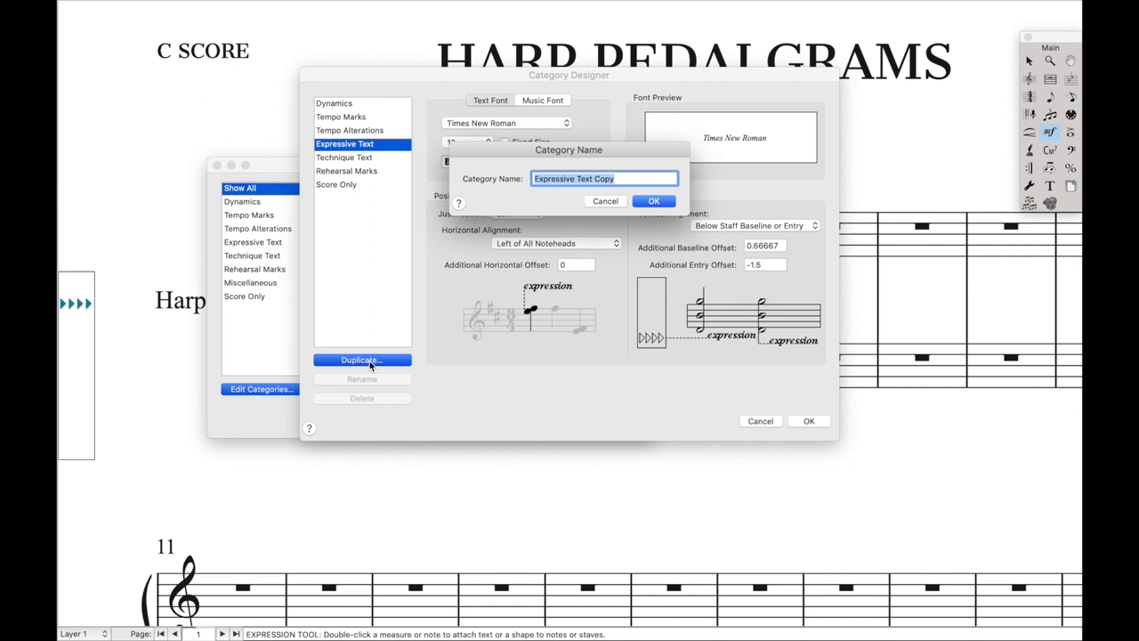
text(Harp)
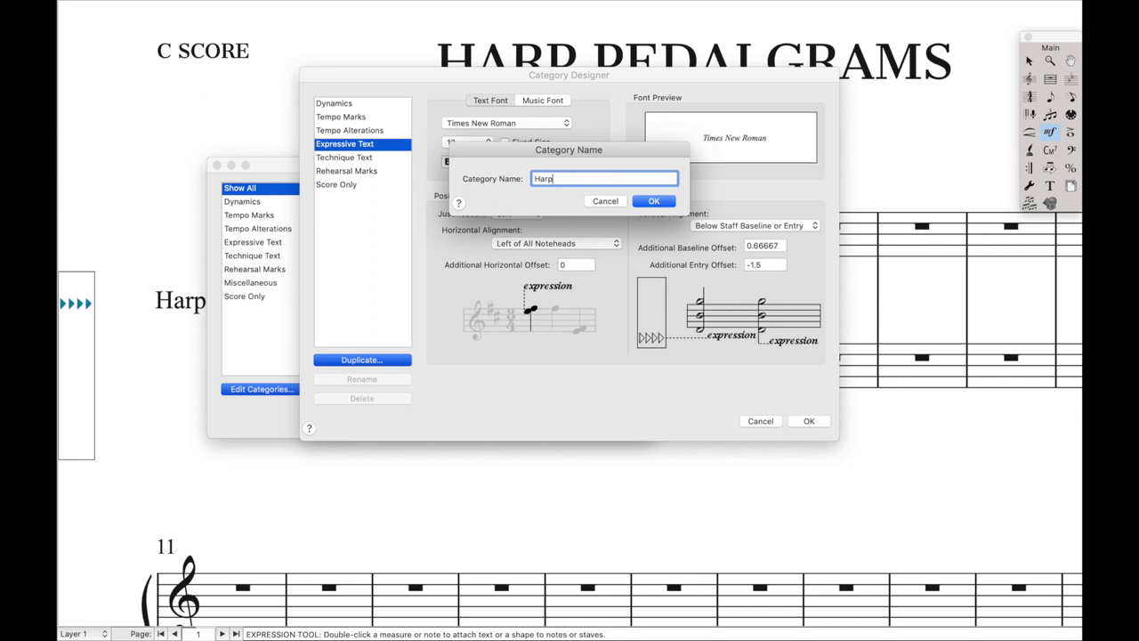
key(Return)
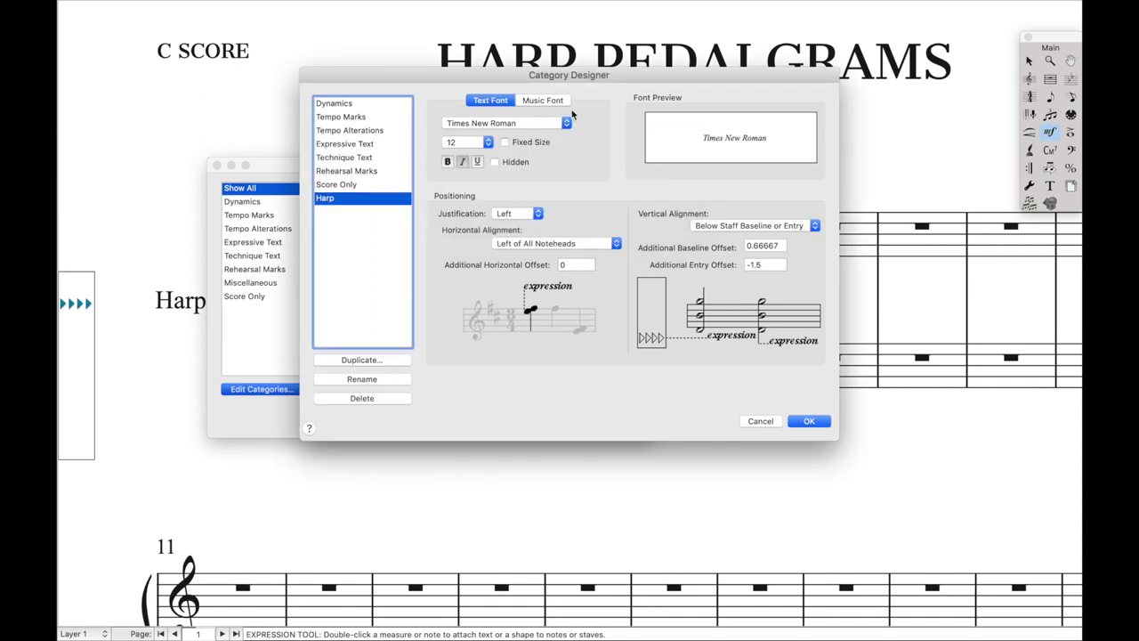
Set the Harp category's music font to Engraver Text T at size 12.
click(529, 100)
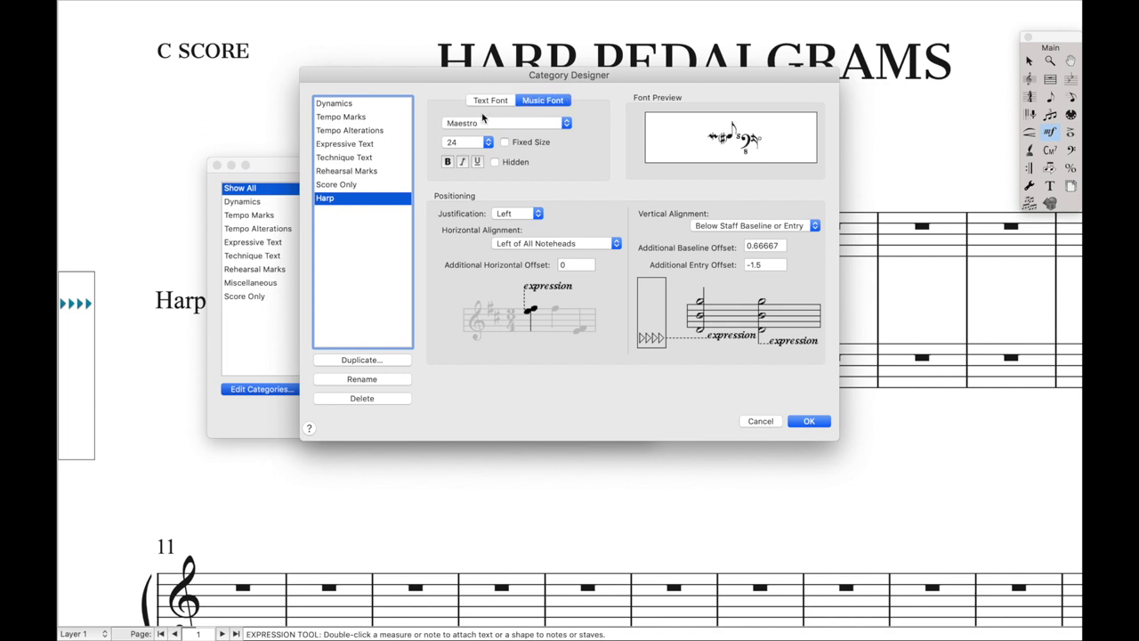
click(516, 124)
key(e)
key(Down)
key(Down)
key(Down)
key(Down)
key(Down)
key(Down)
key(Down)
key(Down)
key(Down)
key(Down)
key(Down)
key(Down)
key(Down)
key(Down)
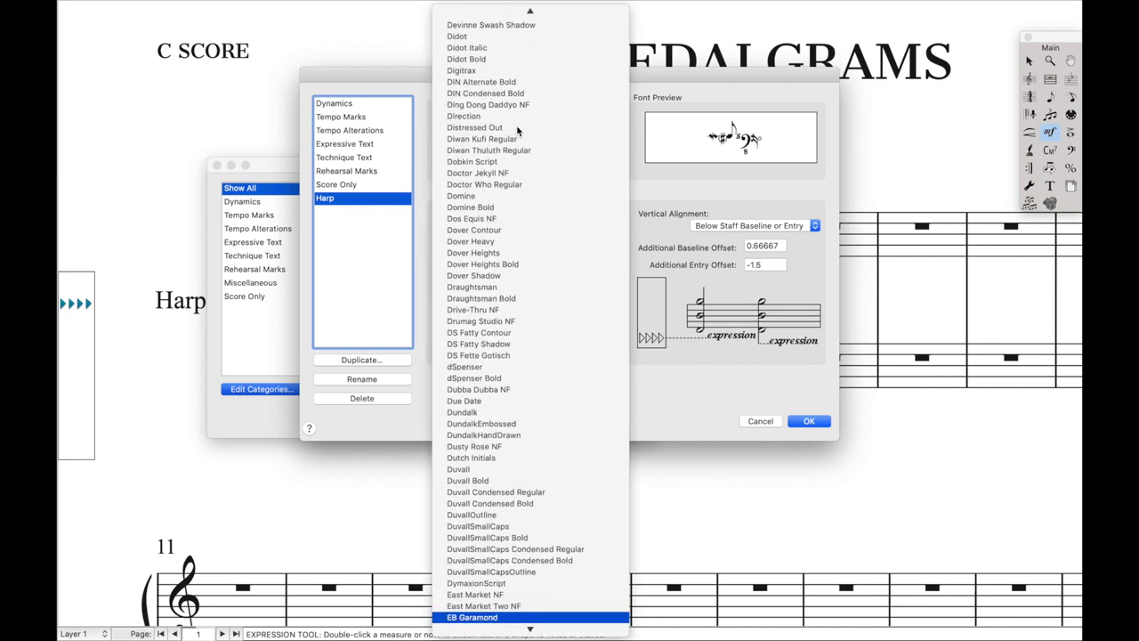
key(Down)
key(Down)
key(Down)
key(Down)
key(Down)
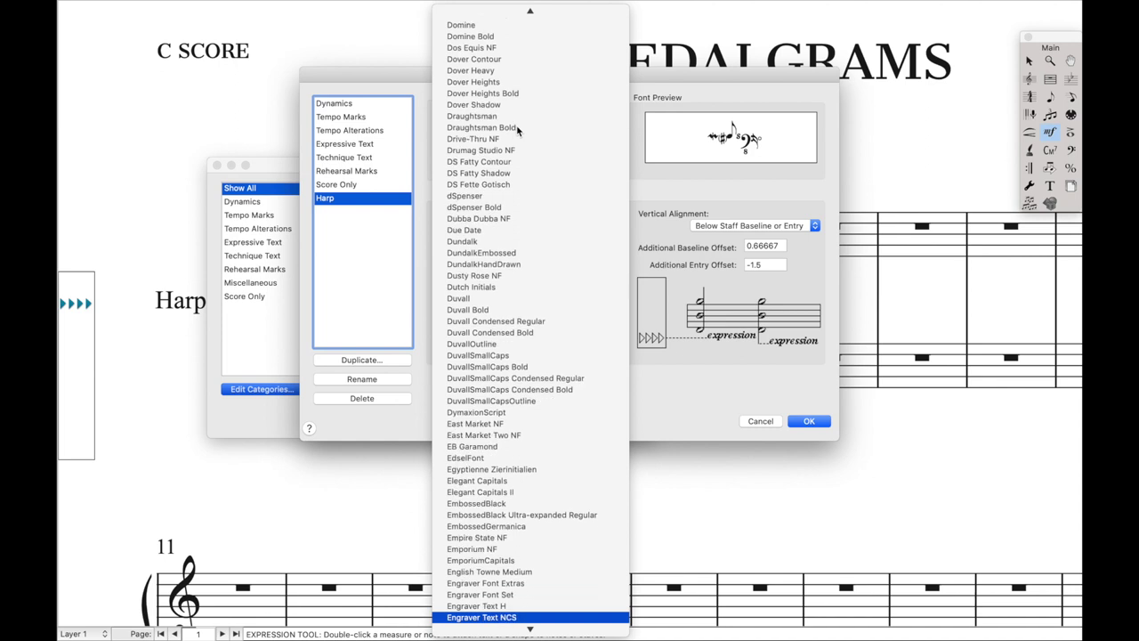
key(Return)
click(487, 142)
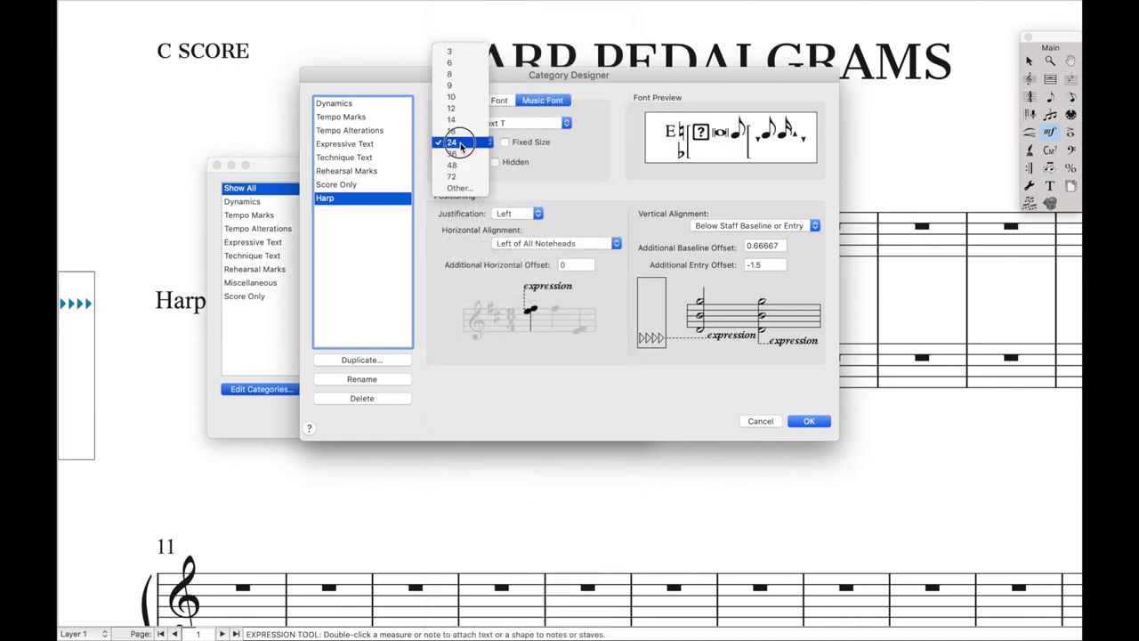
click(458, 117)
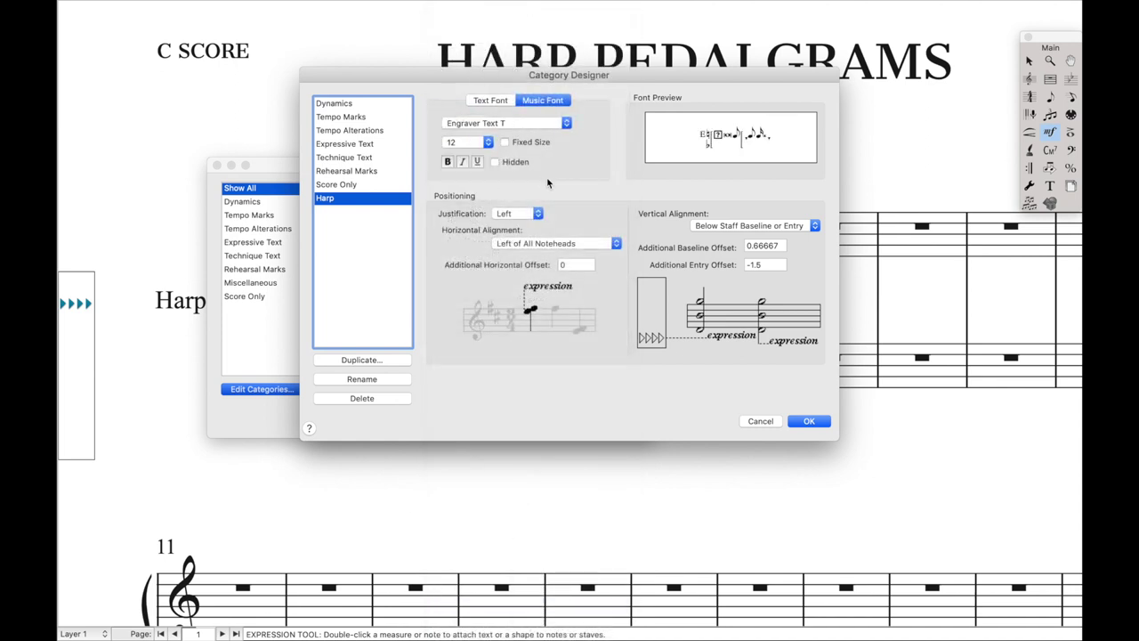
Set the Harp category's additional baseline offset to 0 and additional entry offset to -3, and save the category settings.
click(814, 228)
click(810, 227)
double_click(771, 245)
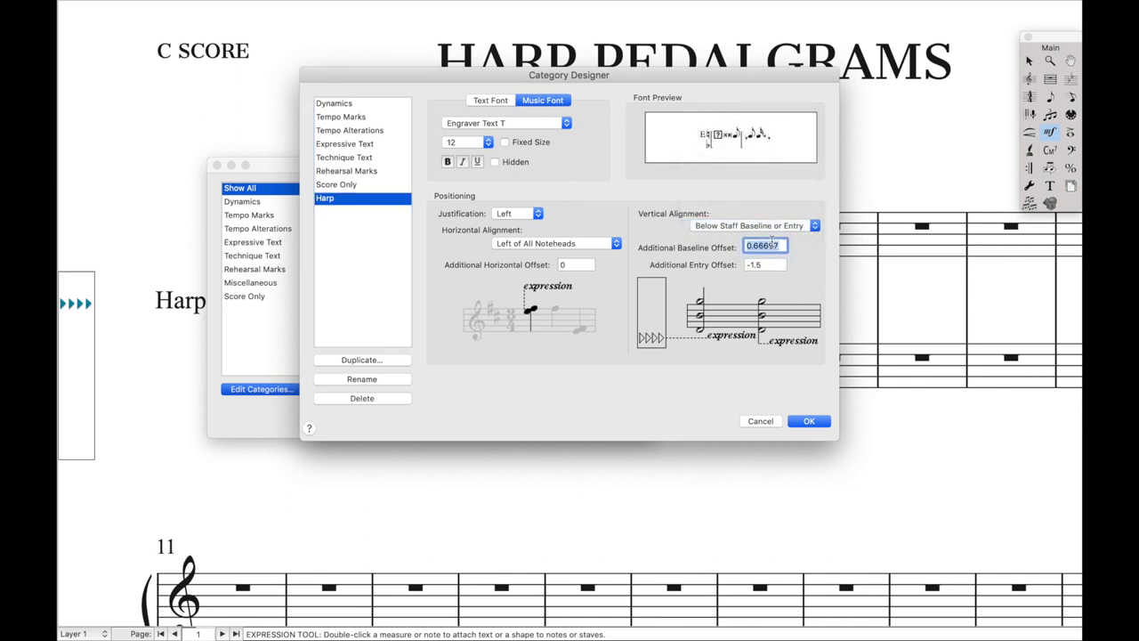
text(0)
double_click(773, 265)
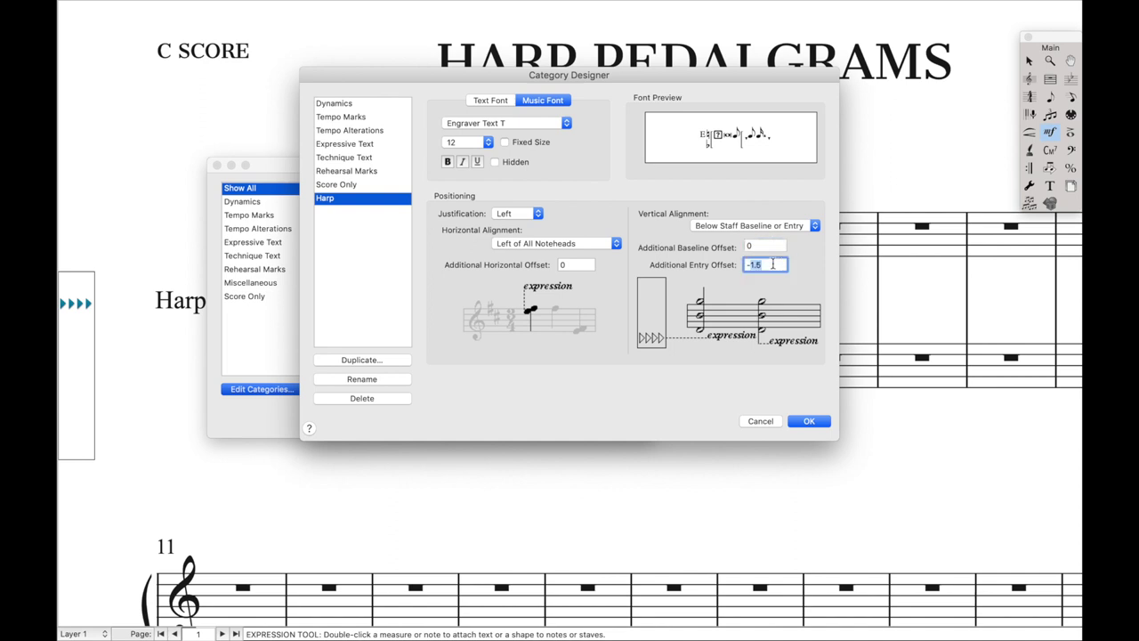
text(-3s)
click(811, 422)
Create a Harp expression described "D C B | E F G A" with the text oOpPoOoO in the Engraver Text T music font.
click(375, 427)
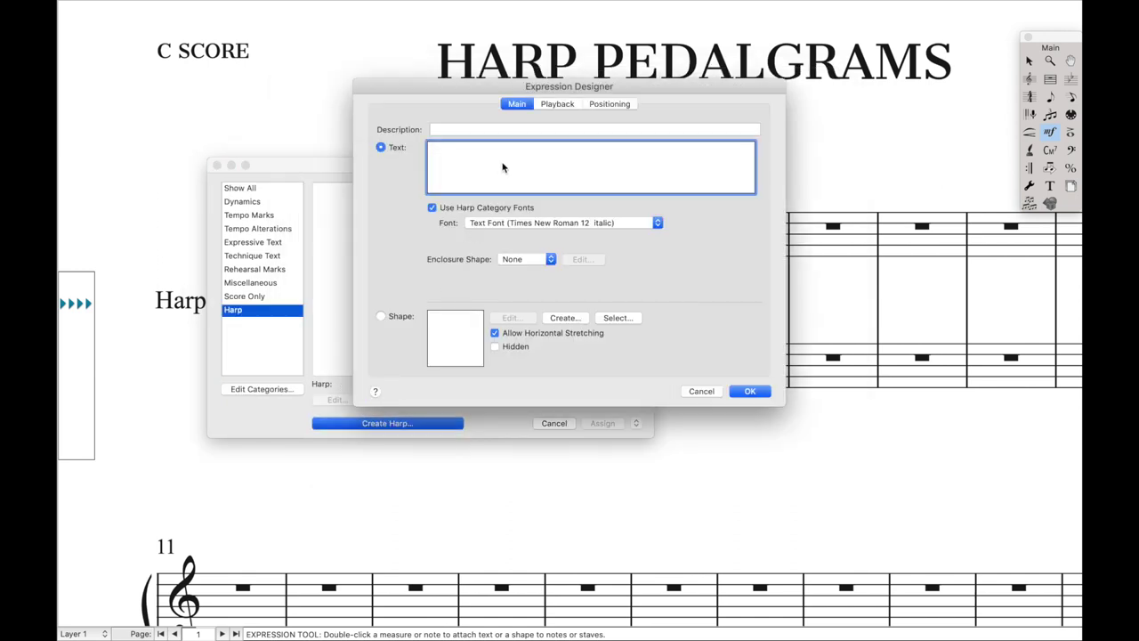
click(466, 127)
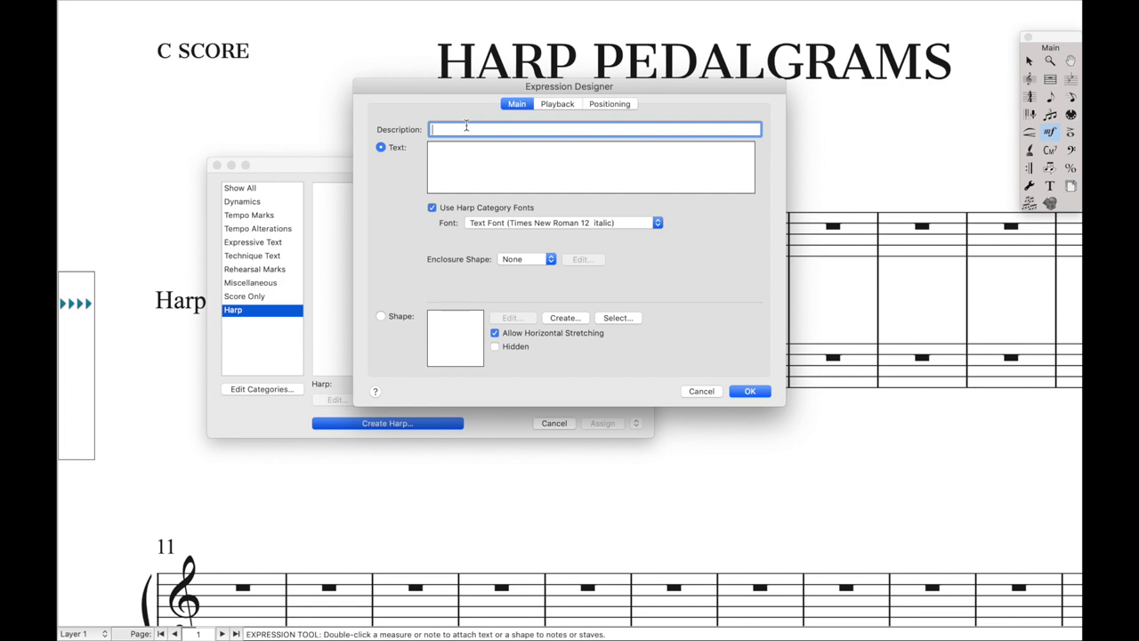
text(D C B | E F G A)
click(440, 157)
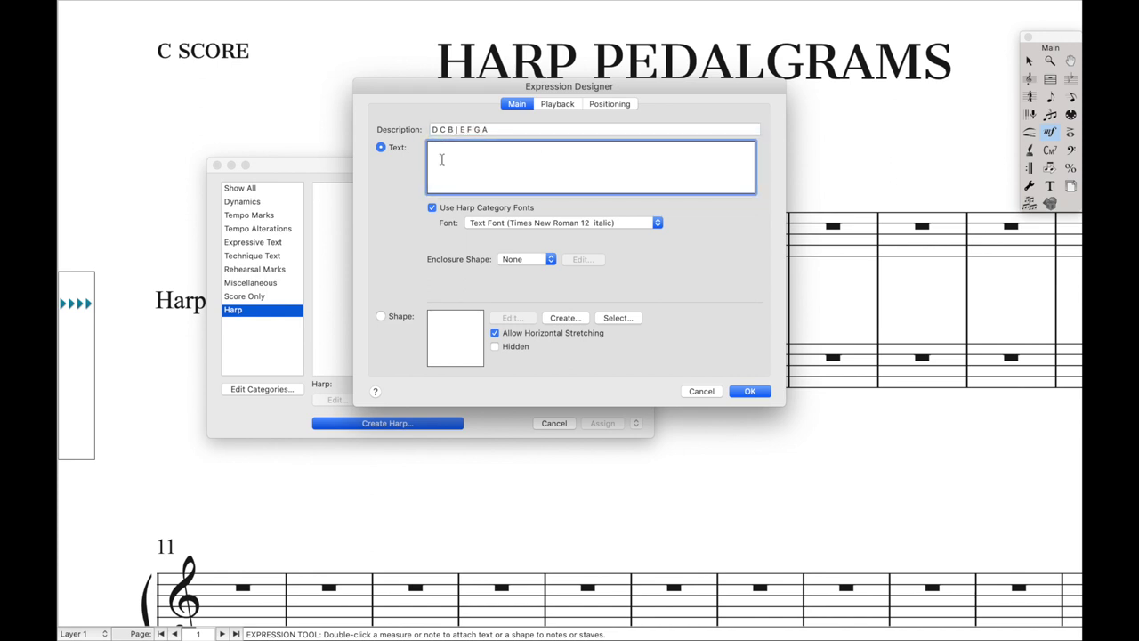
click(494, 223)
click(495, 234)
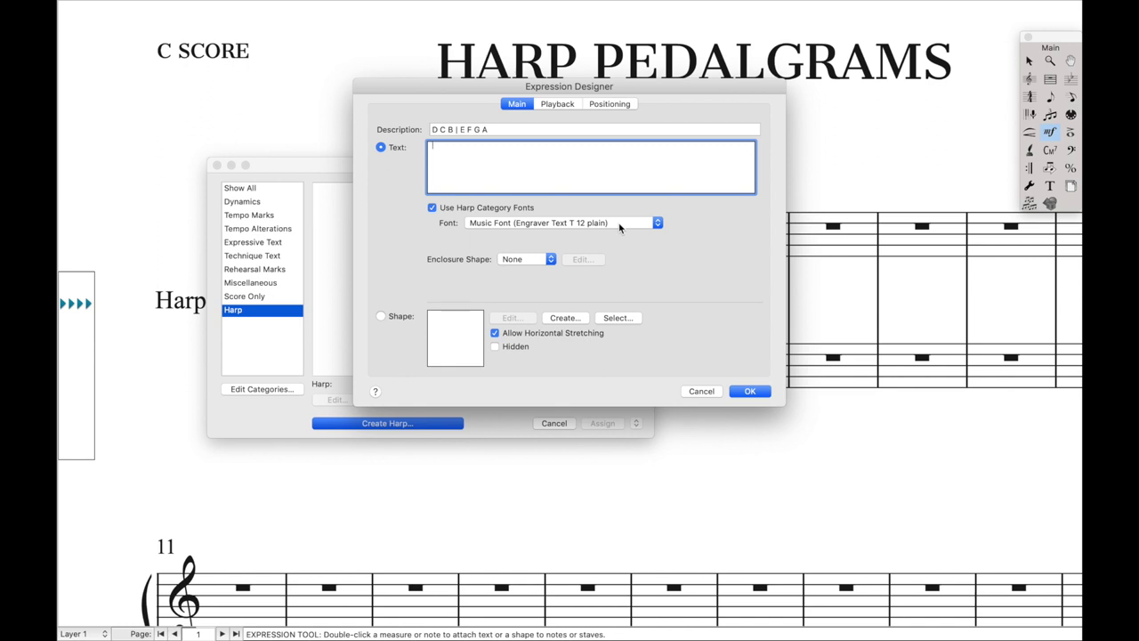
text(^-v|^-v^)
Show the diagram's characters in the Times New Roman text font to inspect them, and restore the Engraver Text T music font.
drag(490, 155, 414, 146)
click(524, 224)
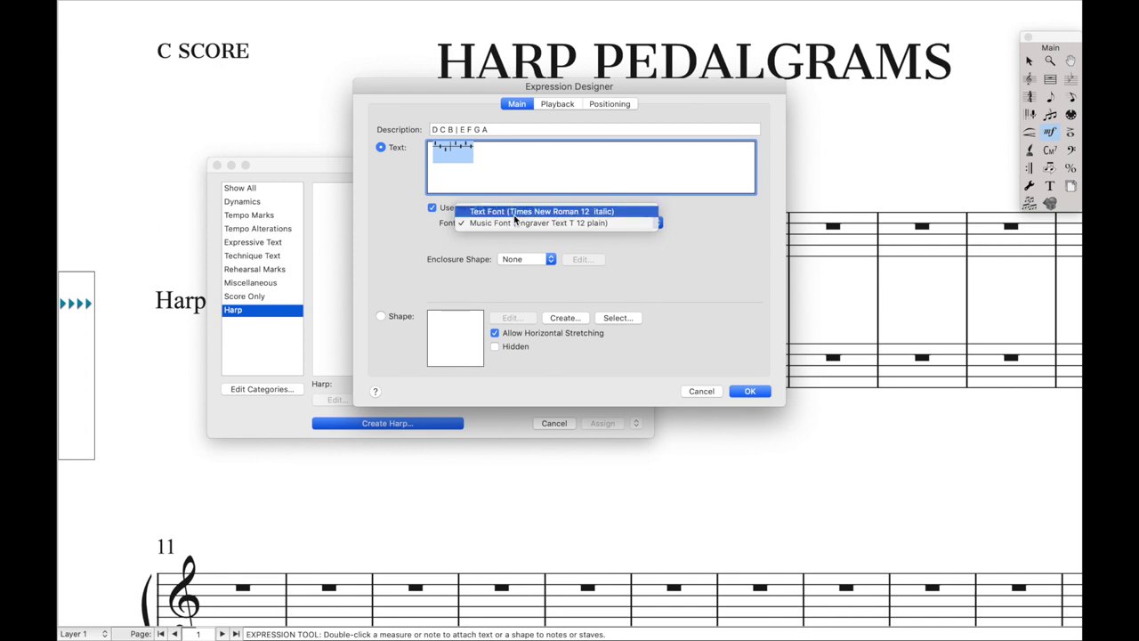
click(525, 212)
click(463, 171)
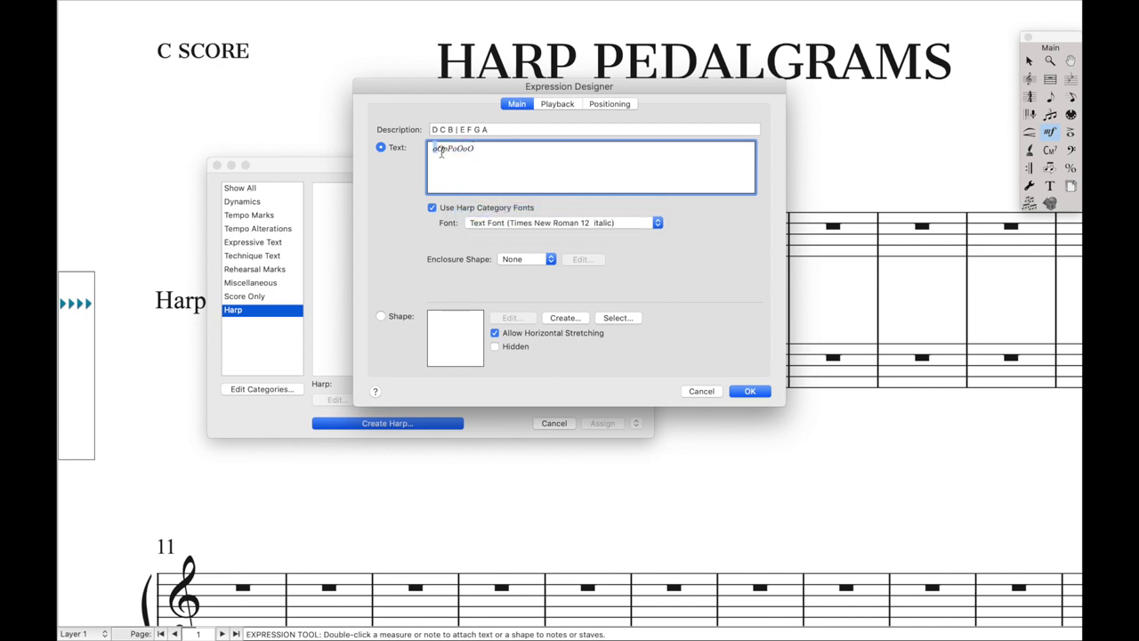
drag(437, 151, 445, 157)
key(shift+Right)
drag(448, 151, 453, 151)
double_click(456, 129)
key(Tab)
click(531, 224)
click(524, 235)
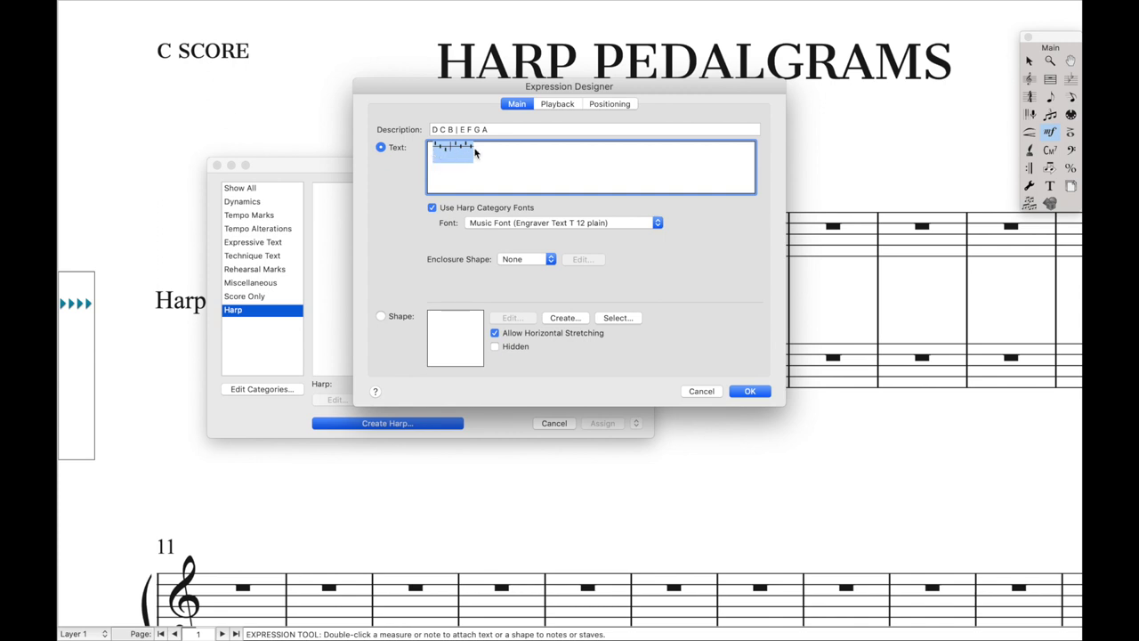
Save the new pedal diagram expression and assign it to the first bass-staff measure.
key(Return)
key(Return)
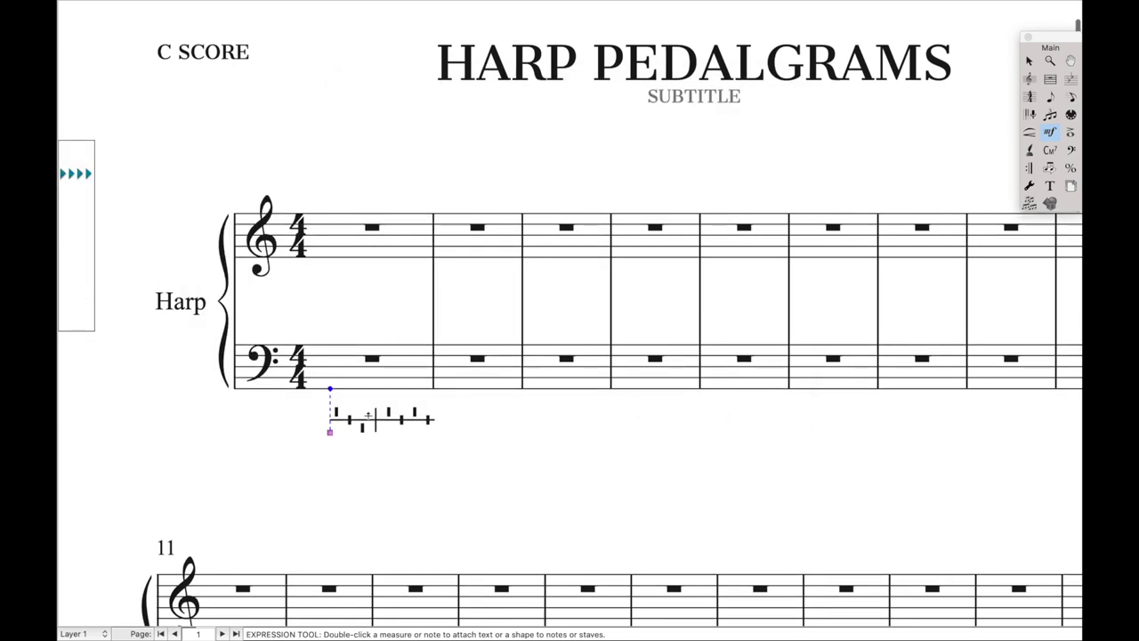
Enter a quarter note at the start of the first bass-staff measure and lower it stepwise onto ledger lines below the staff.
key(super+alt+1)
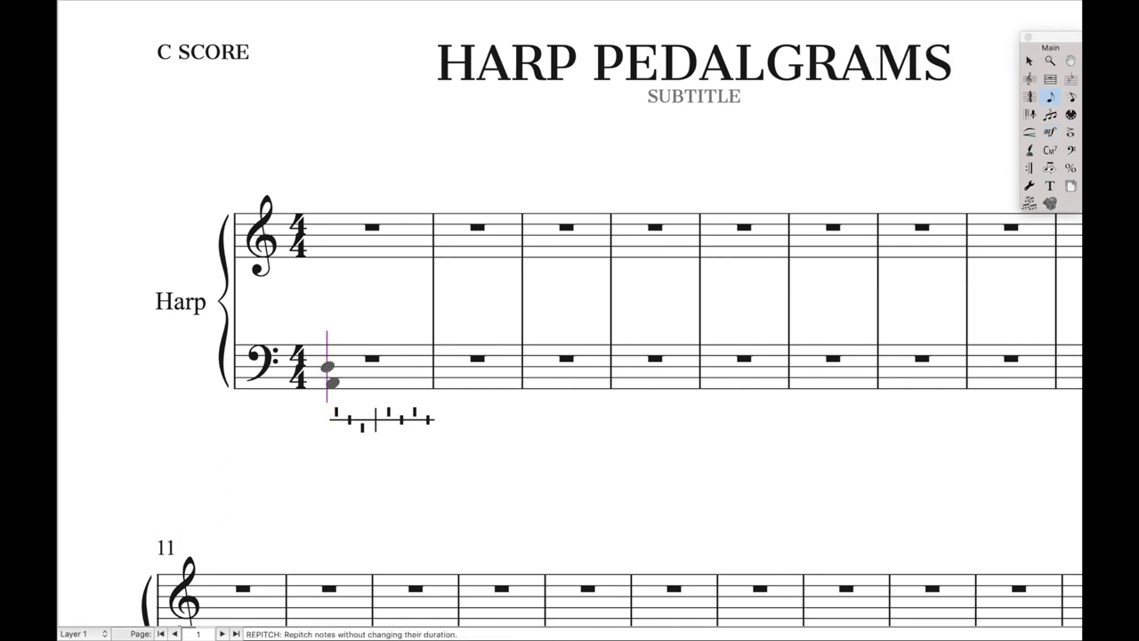
click(331, 389)
key(Down)
key(Down)
key(Down)
key(Down)
key(Down)
key(Down)
key(Down)
key(Down)
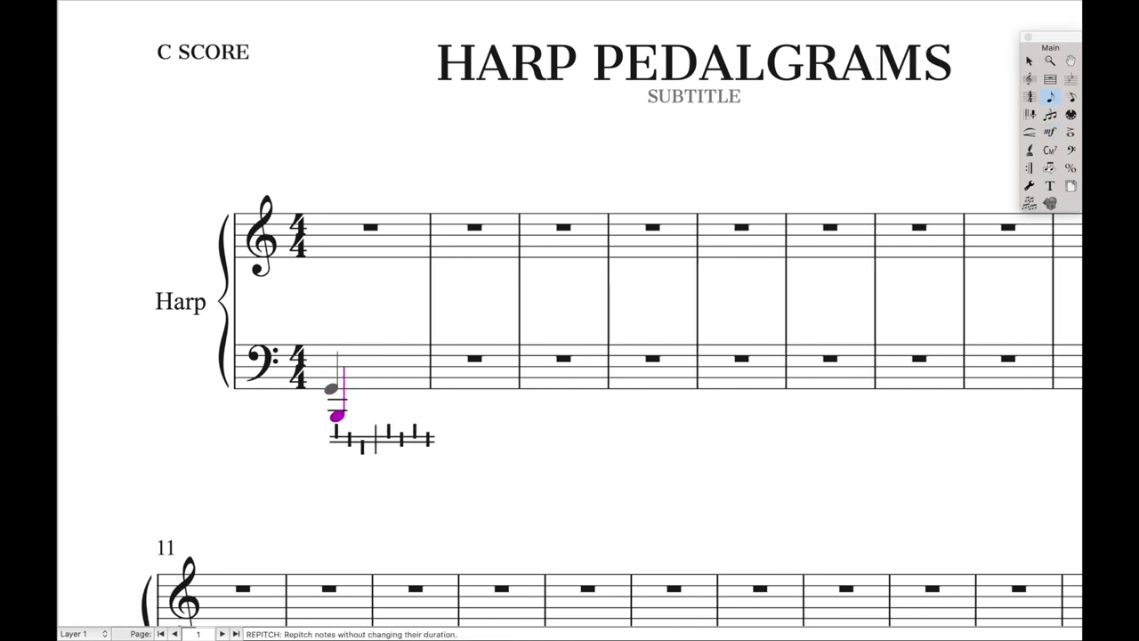
key(Escape)
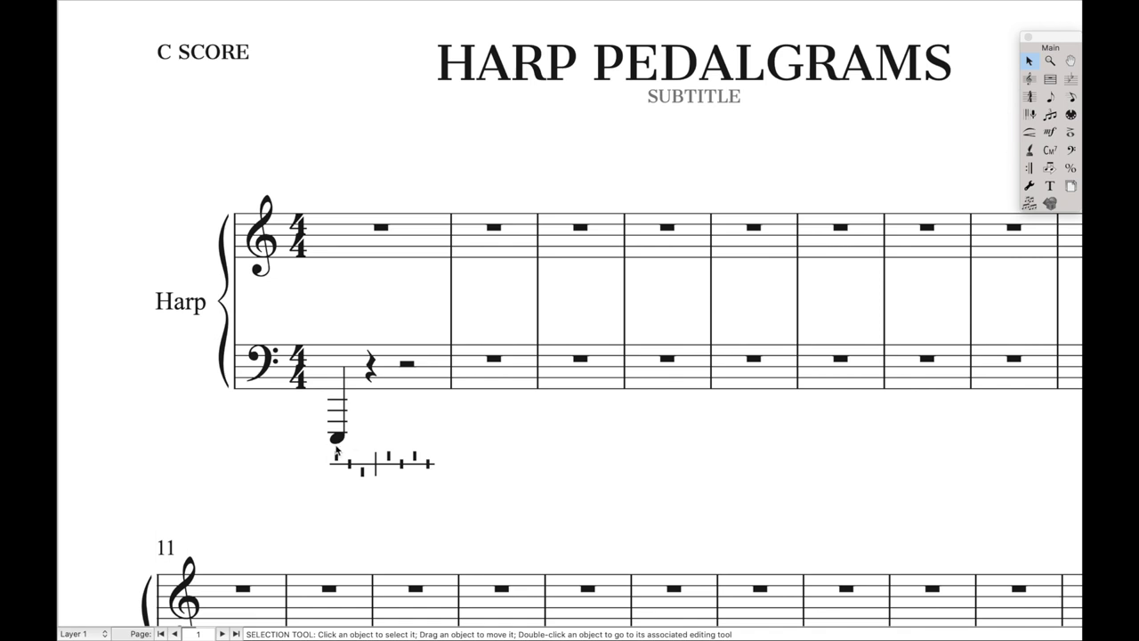
Duplicate the "D C B | E F G A" Harp expression and set the copy's description to "Db C Bb | Eb F Gb Ab".
key(e)
double_click(354, 493)
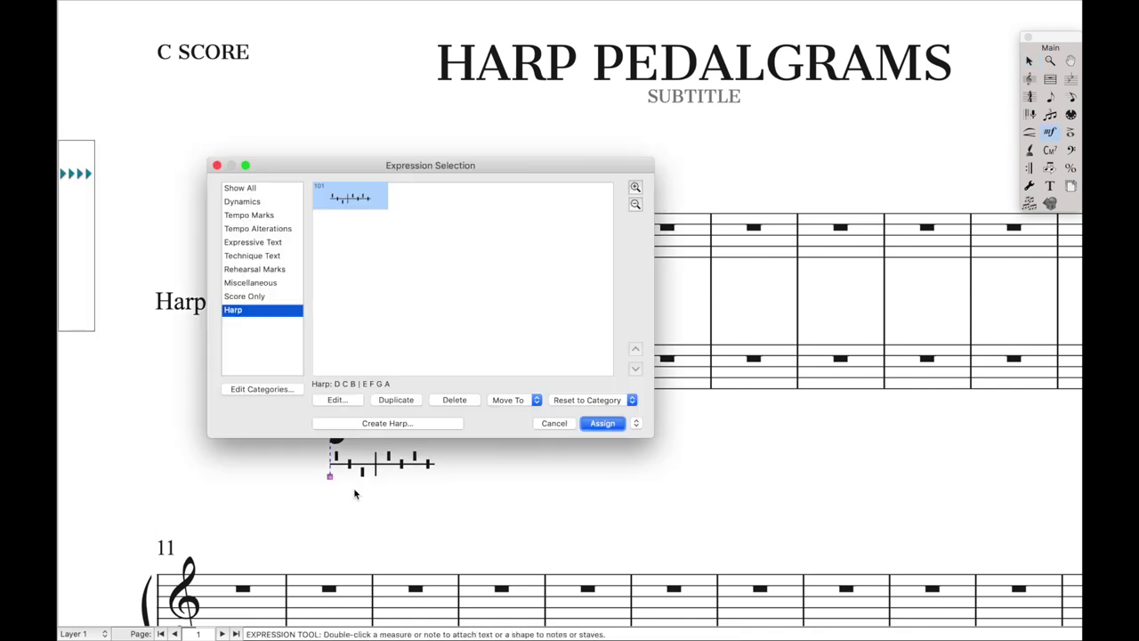
click(400, 401)
click(354, 403)
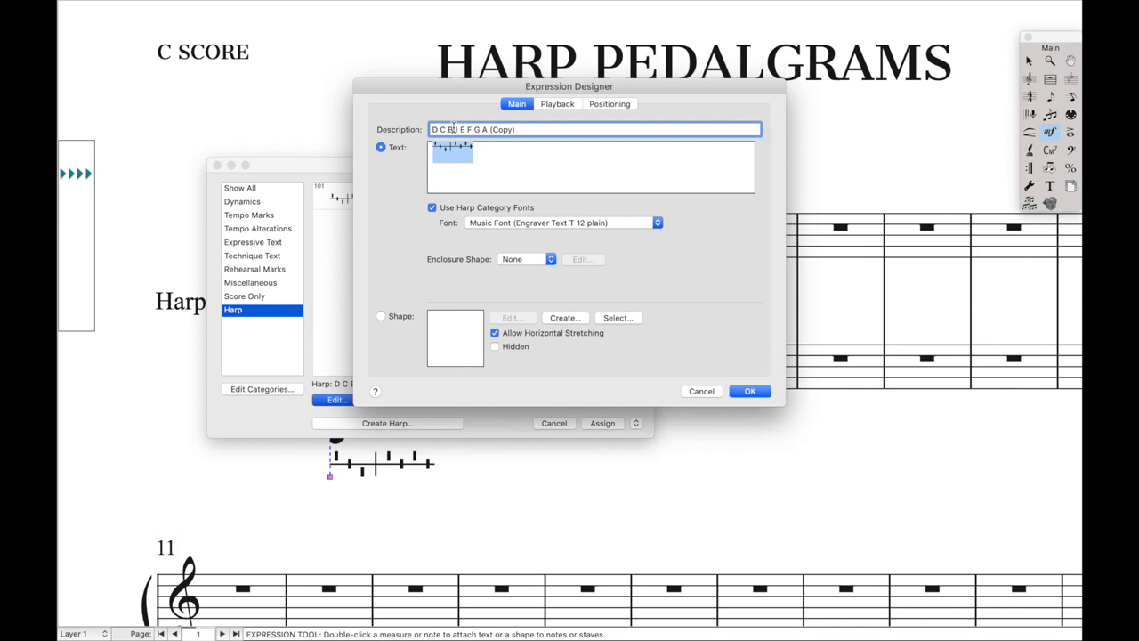
text(b)
key(Right)
key(Right)
text(b)
key(Right)
key(Right)
key(Right)
key(Right)
text(b)
text(b)
text(b)
key(shift+End)
key(BackSpace)
Set the copied diagram's D, B, E, G and A pedals to flat, leaving C and F natural, and assign it to the first measure.
click(493, 158)
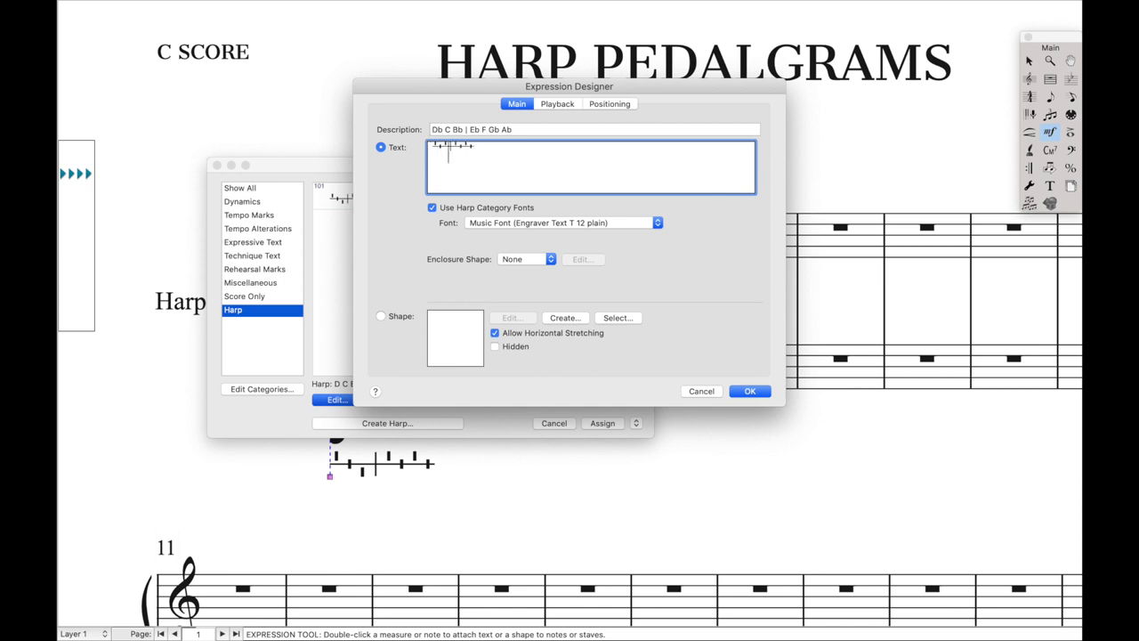
click(453, 151)
click(459, 151)
click(464, 151)
click(468, 151)
key(shift+Left)
key(BackSpace)
text(^)
key(Return)
key(Return)
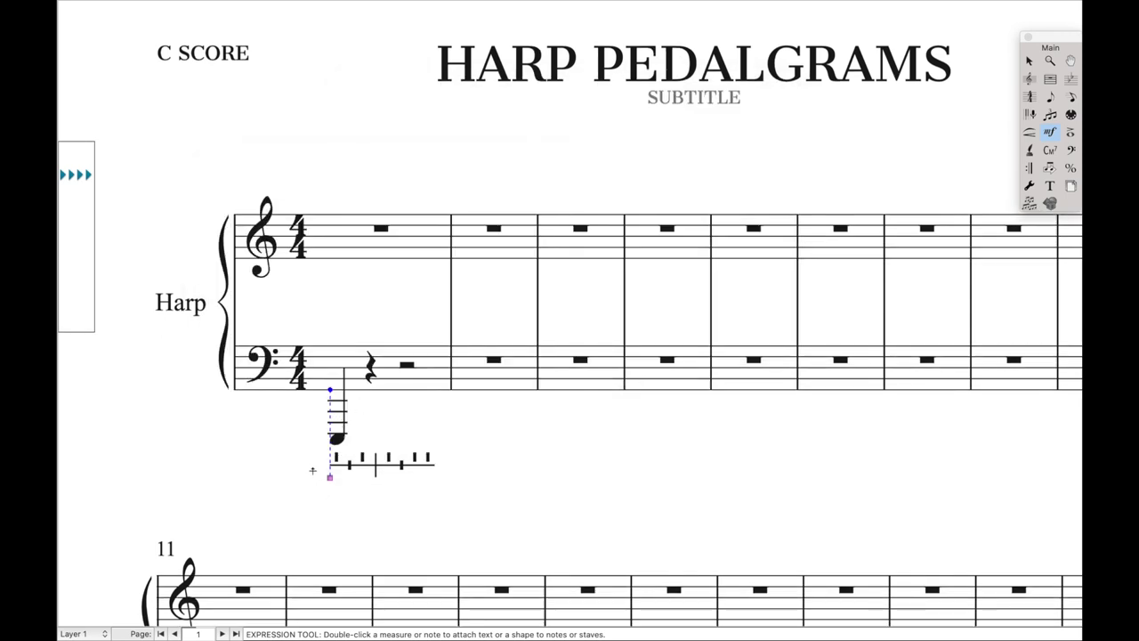
Duplicate the "Db C Bb | Eb F Gb Ab" expression and set the copy's description to "D C B# | E Fb G A".
double_click(353, 514)
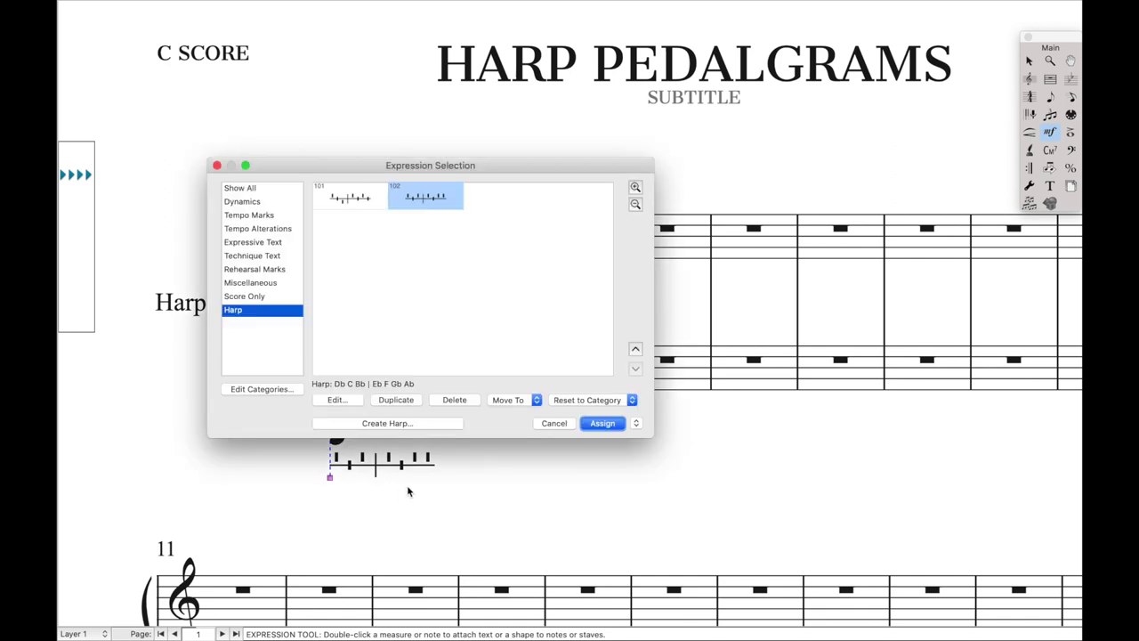
click(385, 400)
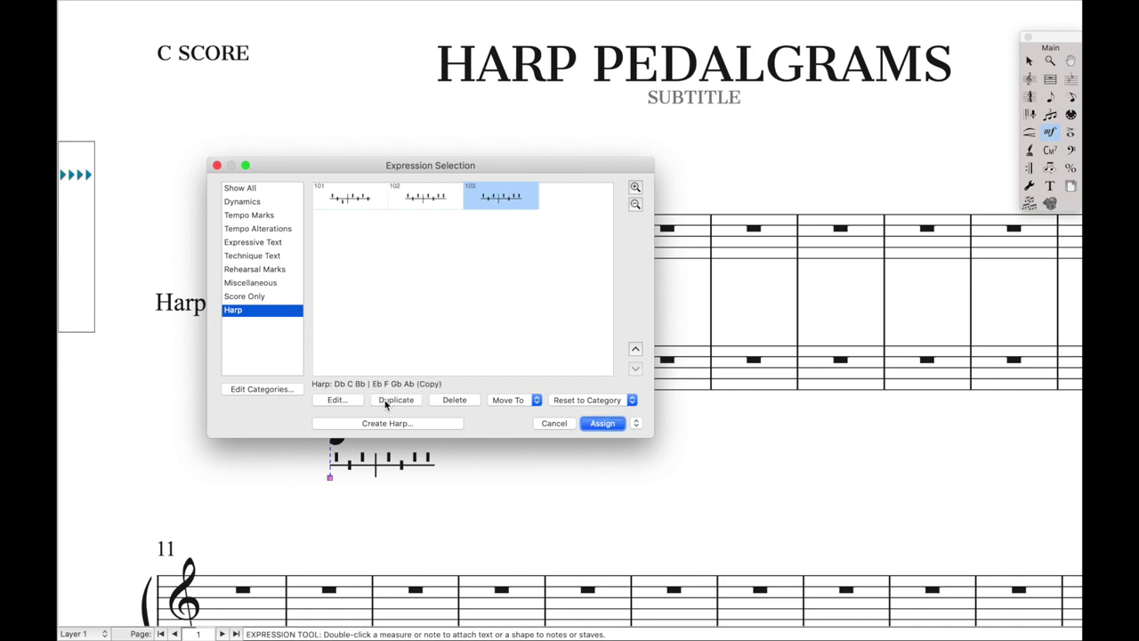
click(347, 402)
click(486, 126)
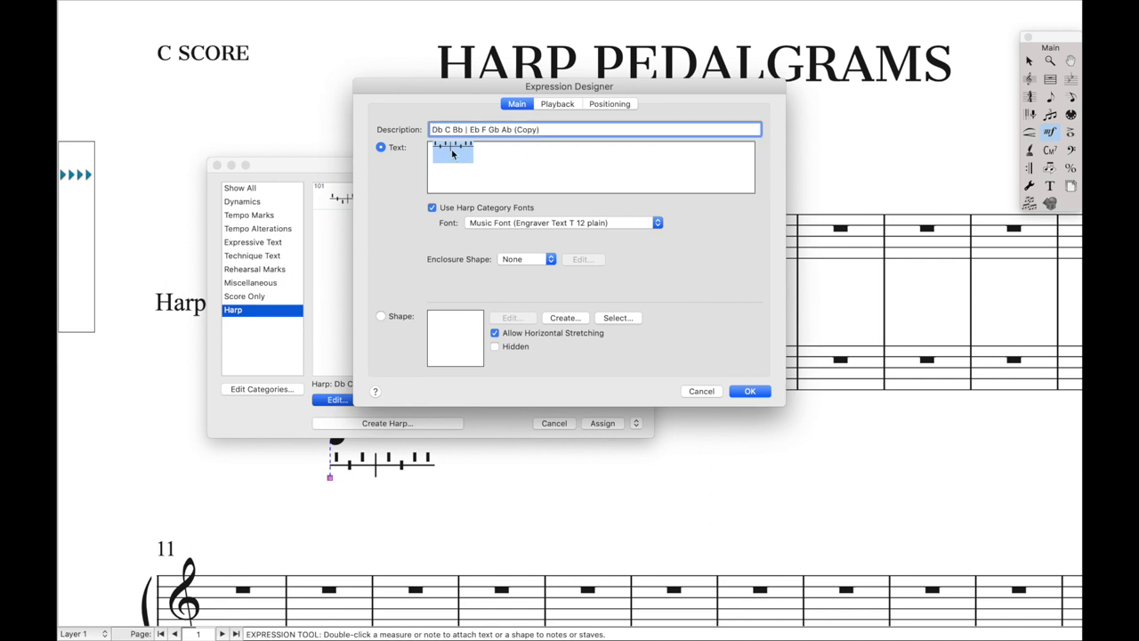
key(BackSpace)
key(BackSpace)
text(#)
key(BackSpace)
text(b)
key(BackSpace)
key(BackSpace)
key(BackSpace)
key(BackSpace)
key(BackSpace)
key(BackSpace)
key(BackSpace)
key(BackSpace)
key(BackSpace)
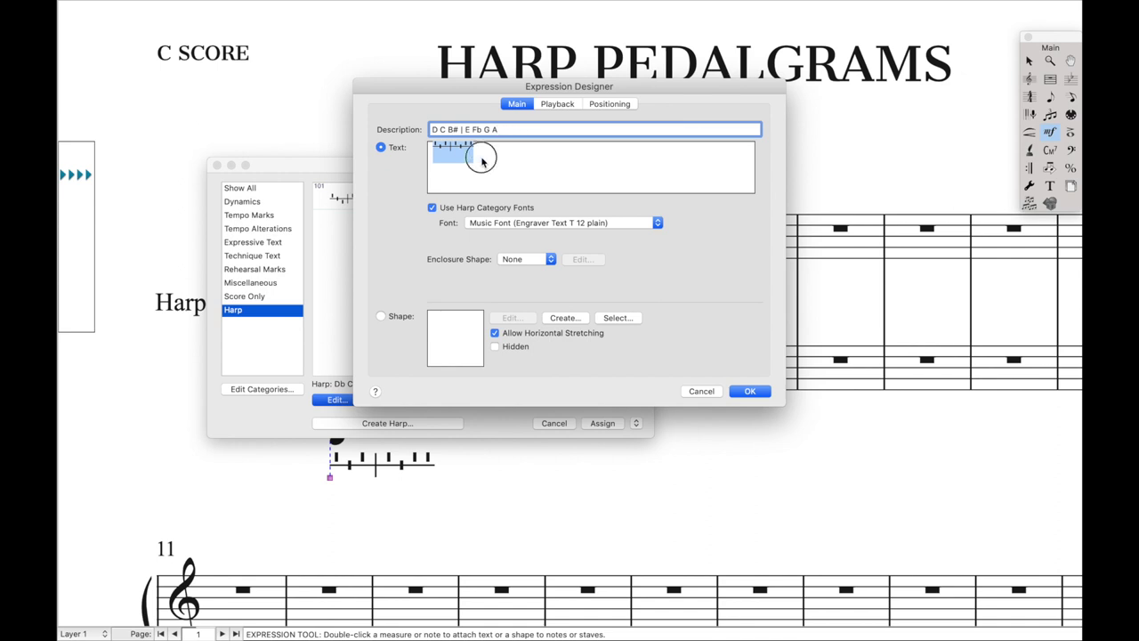
Set the new diagram's pedals to B sharp, F flat and all others natural, and assign it to the first bass-staff measure.
click(436, 150)
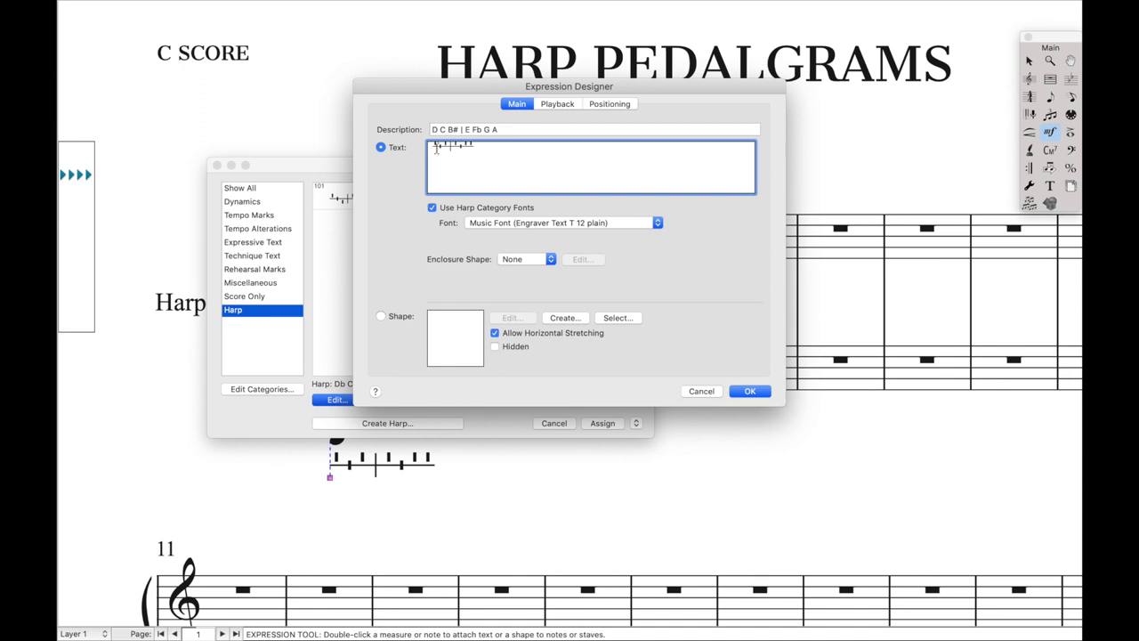
key(Right)
key(Right)
key(Left)
key(Right)
key(Right)
key(Right)
key(Right)
key(Right)
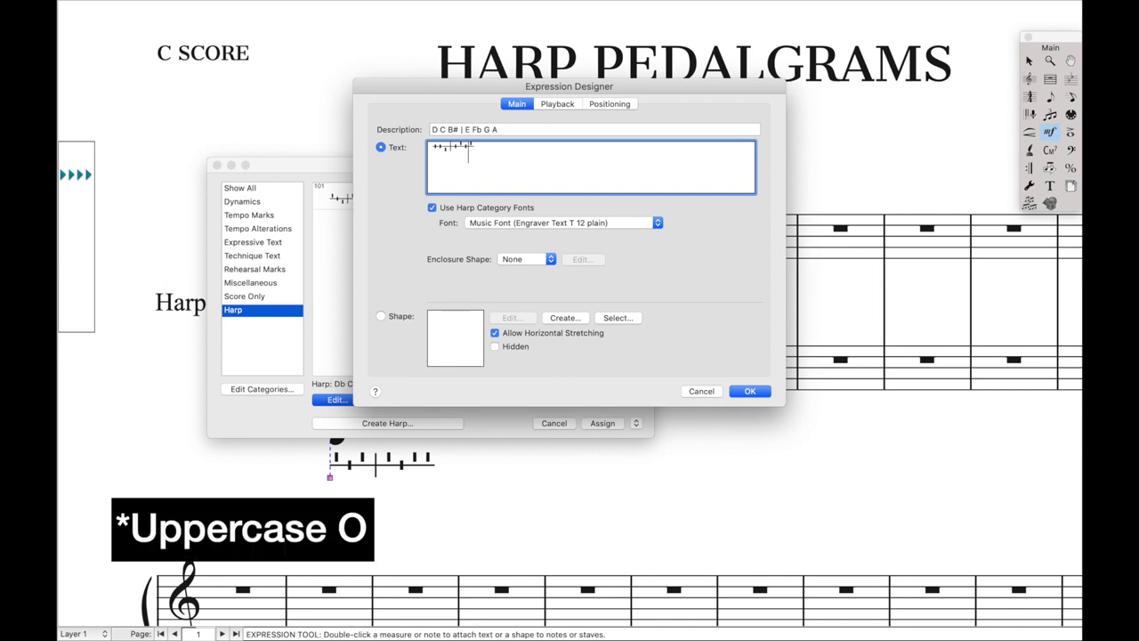
text(O)
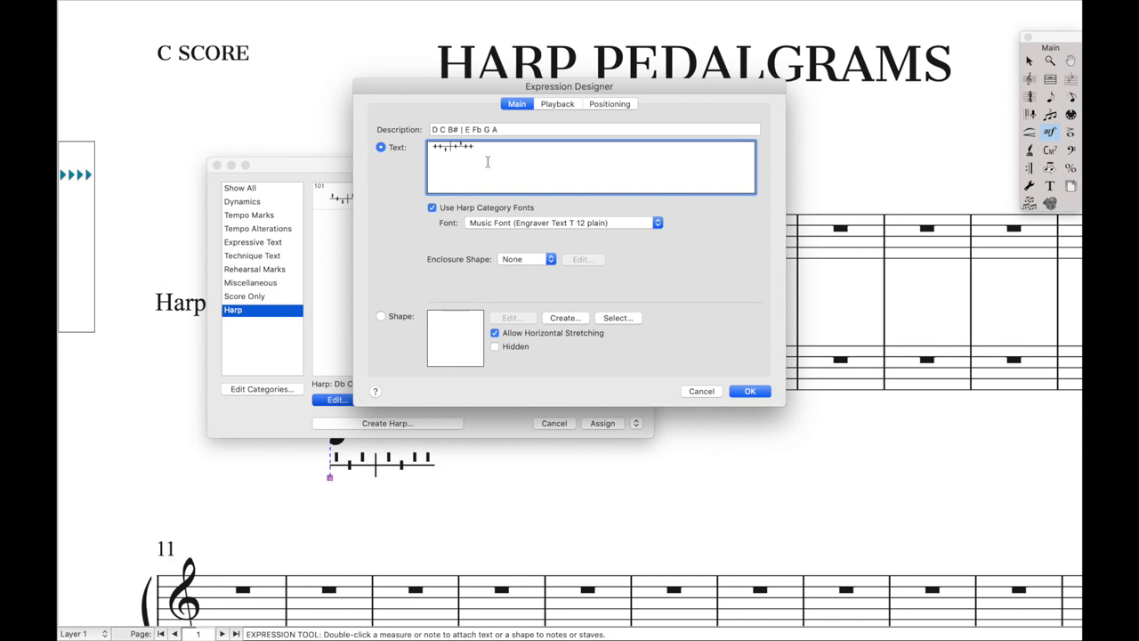
drag(482, 150, 439, 148)
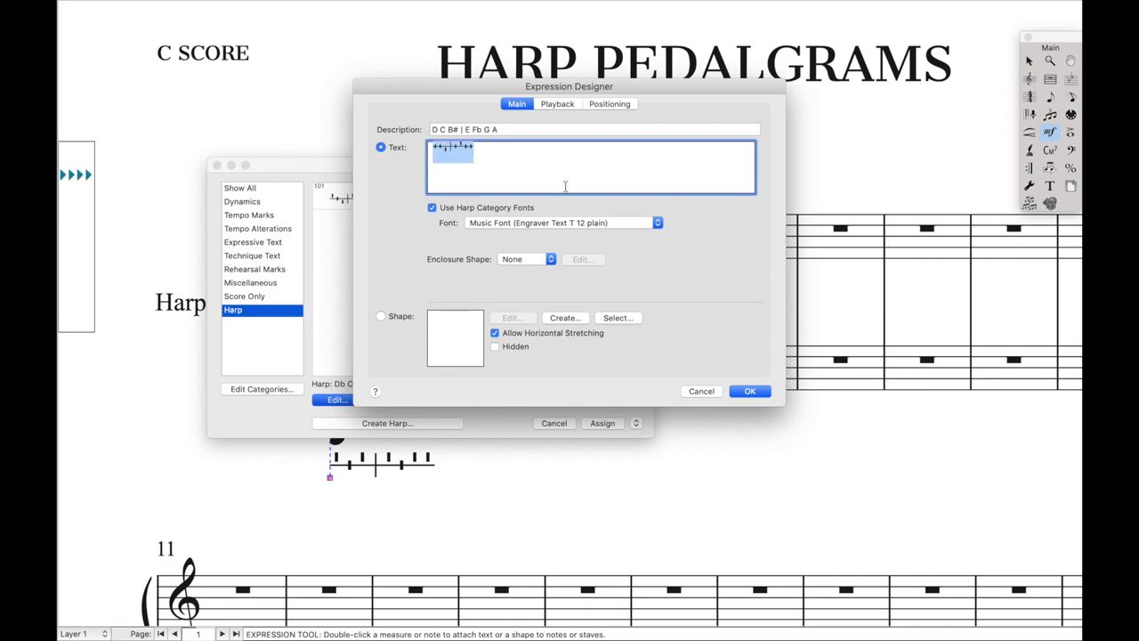
click(568, 177)
key(Return)
key(Return)
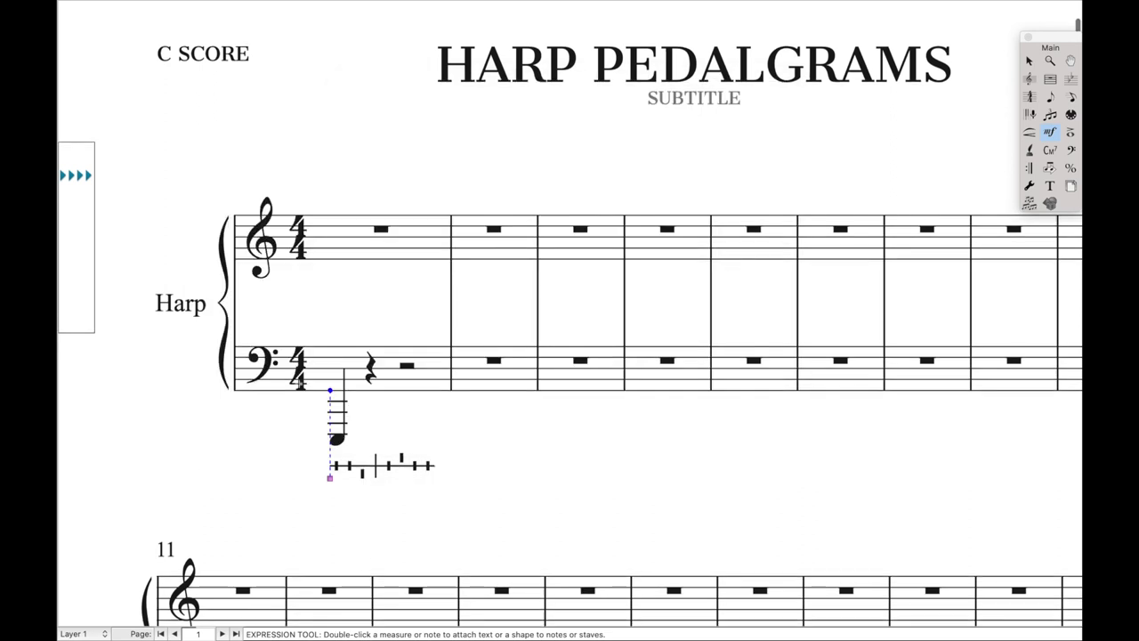
Open the Harp expression list for the first bass-staff measure.
double_click(371, 436)
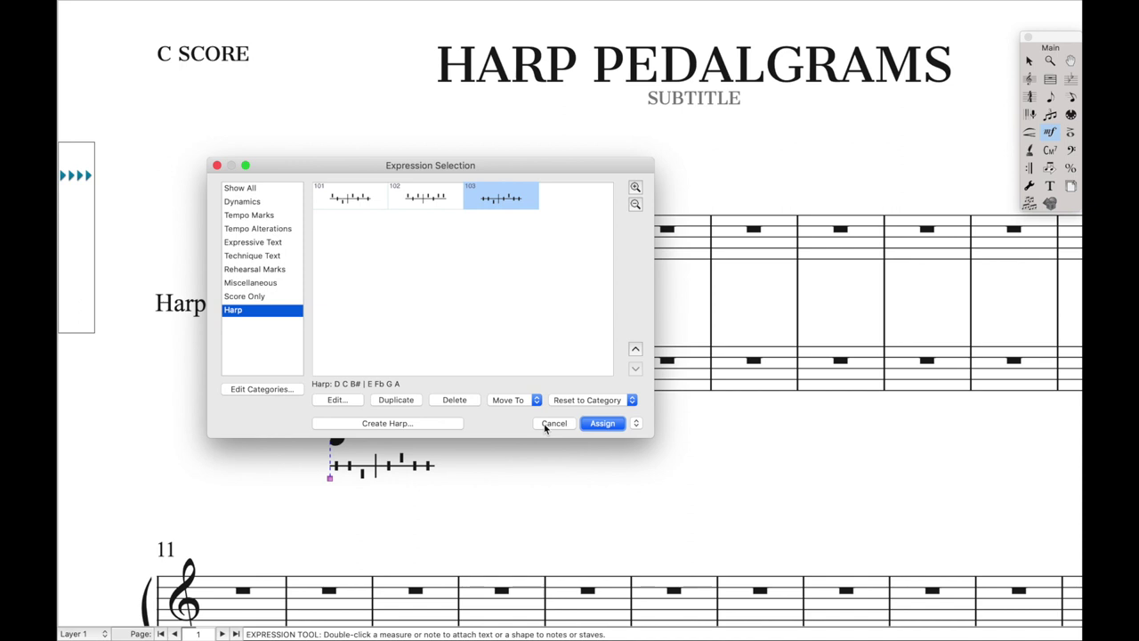